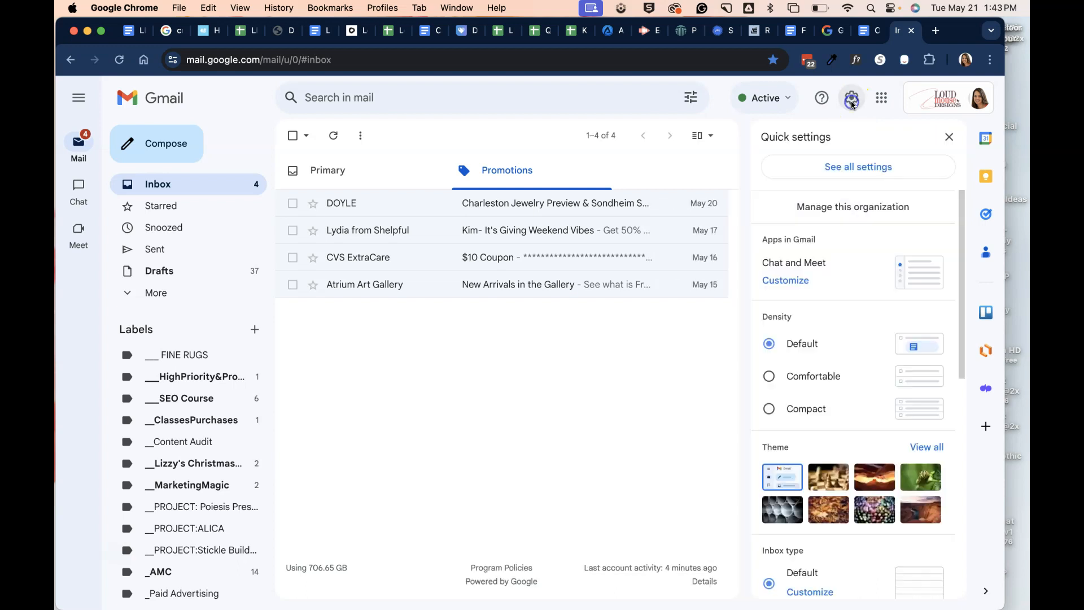
- Open the full Gmail settings and select the signature named Sample in the General settings
left_click(832, 167)
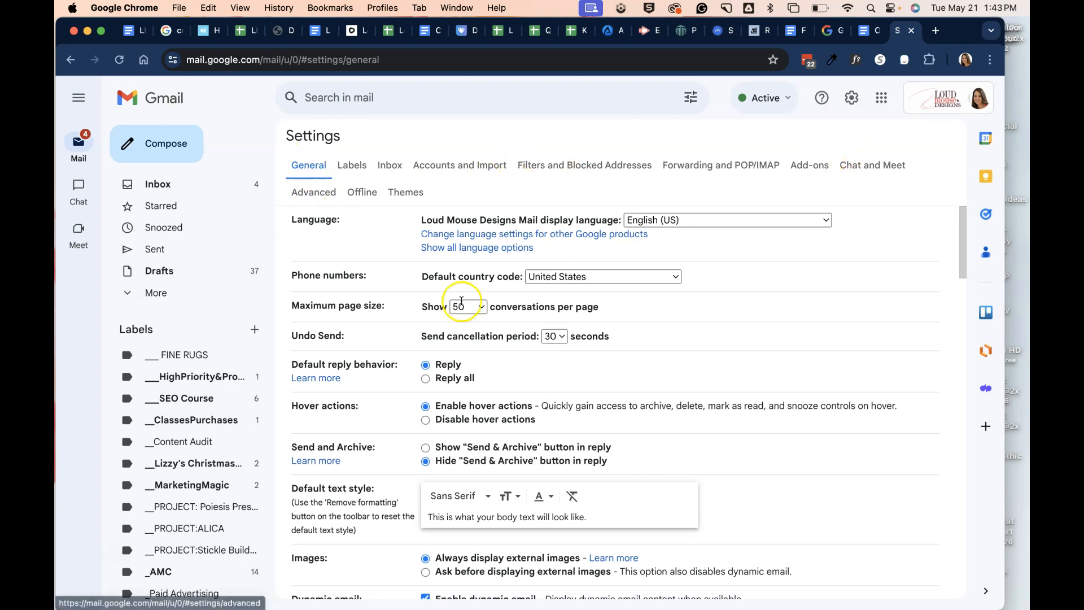
scroll(477, 314, "down", 15)
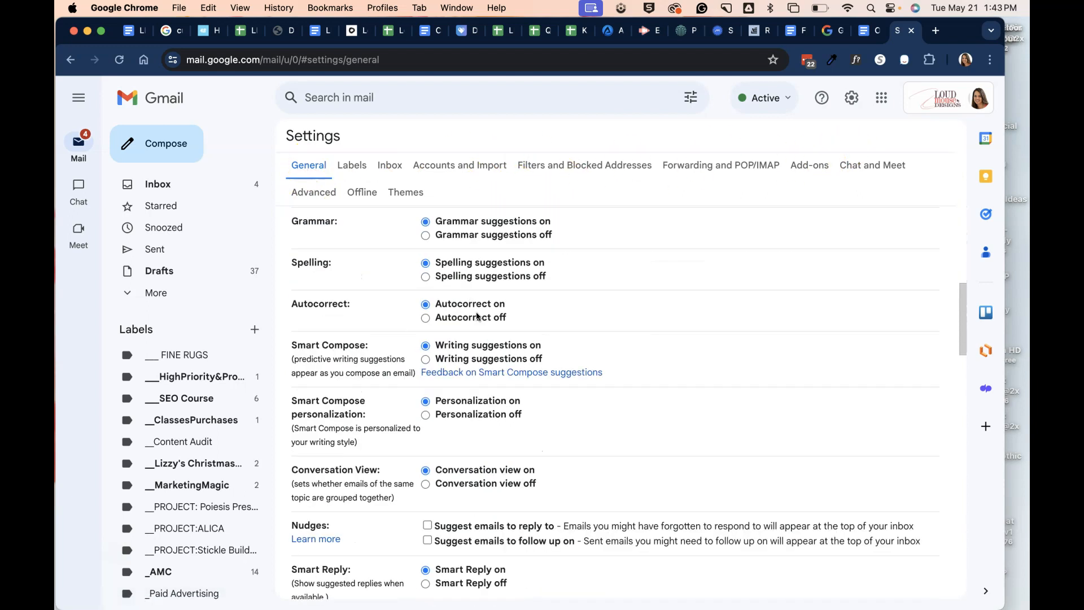
scroll(476, 315, "down", 10)
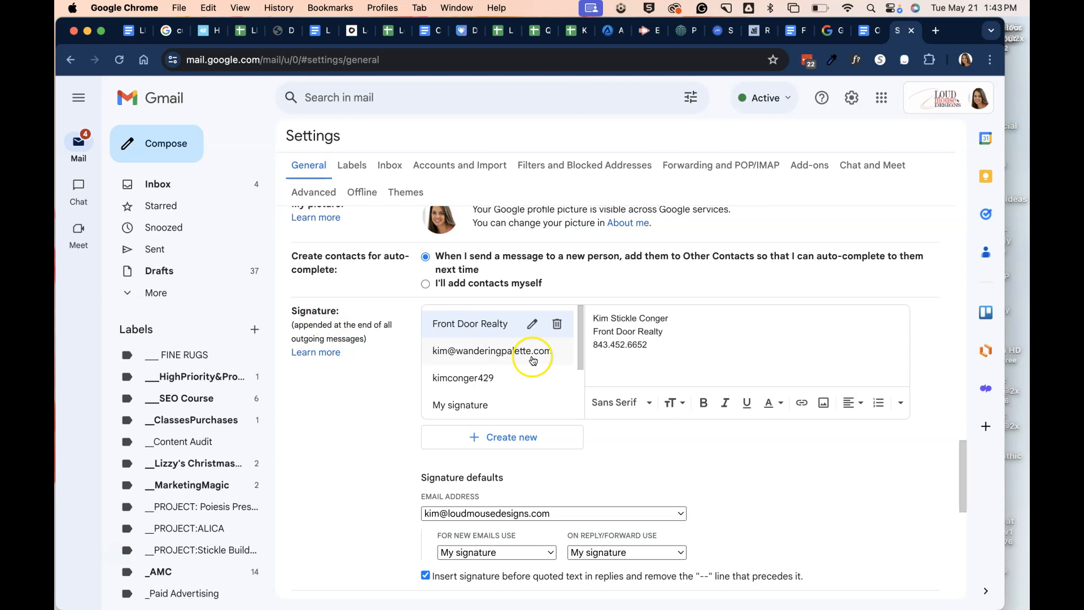
scroll(497, 350, "down", 3)
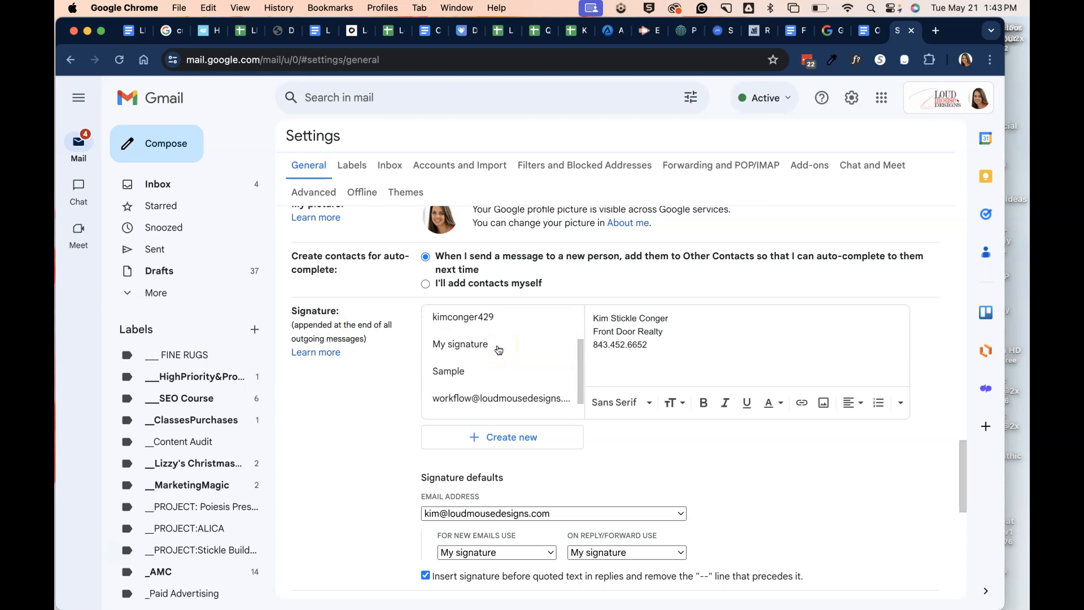
left_click(455, 368)
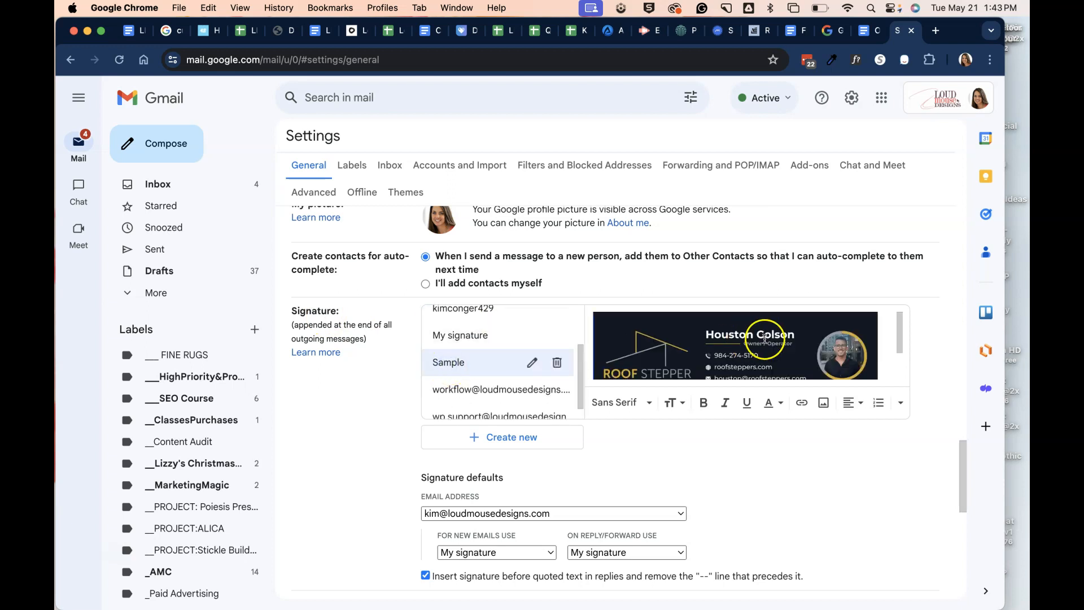
- Clear the existing image from the Sample signature and enter the text "Name Here"
left_click(790, 352)
scroll(790, 352, "down", 2)
key("BackSpace")
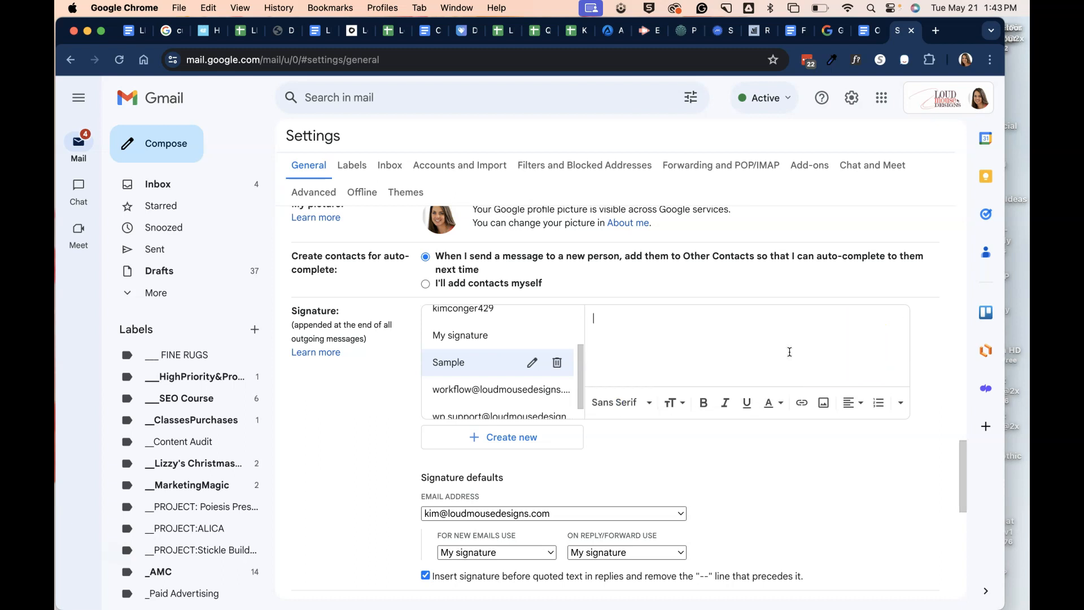
left_click(617, 349)
left_click(604, 318)
key("BackSpace")
type("ame Here")
left_click(646, 320)
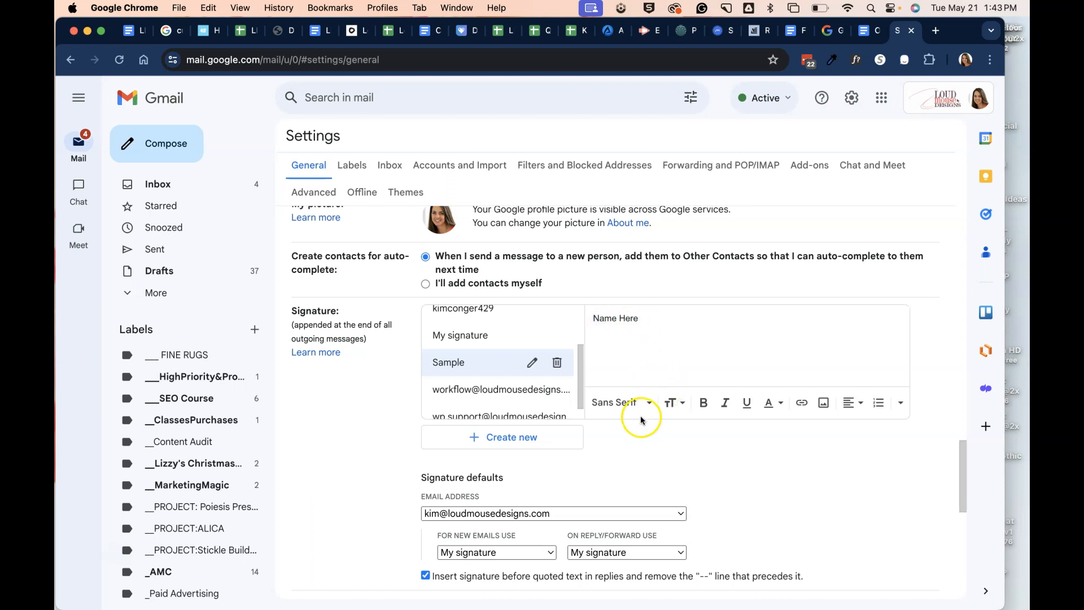
- View the fonts available for the signature text and leave the font as it is
left_click(623, 318)
left_click(644, 409)
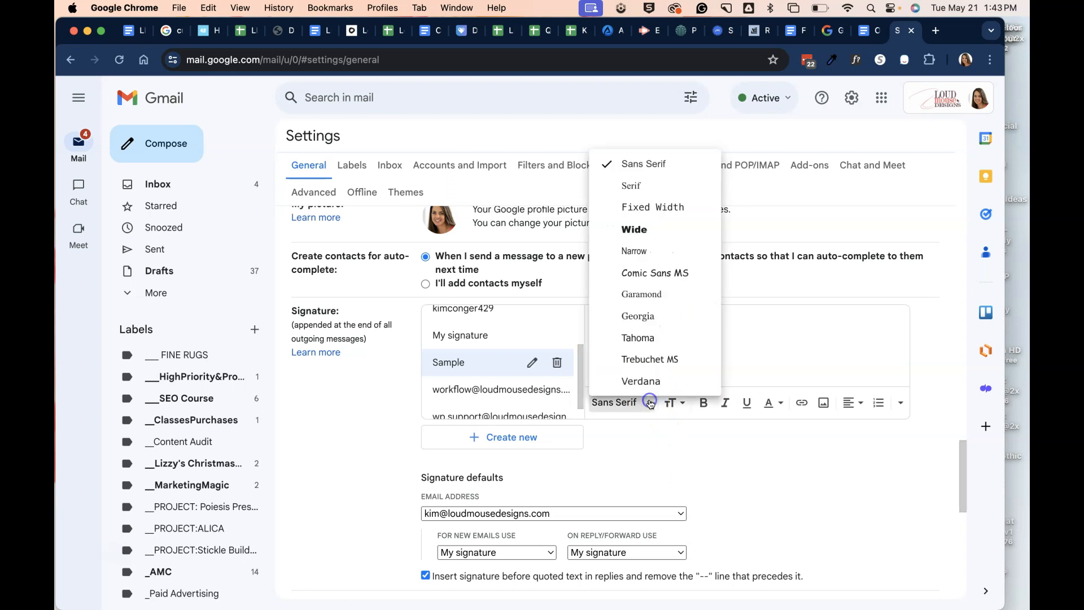
left_click(781, 318)
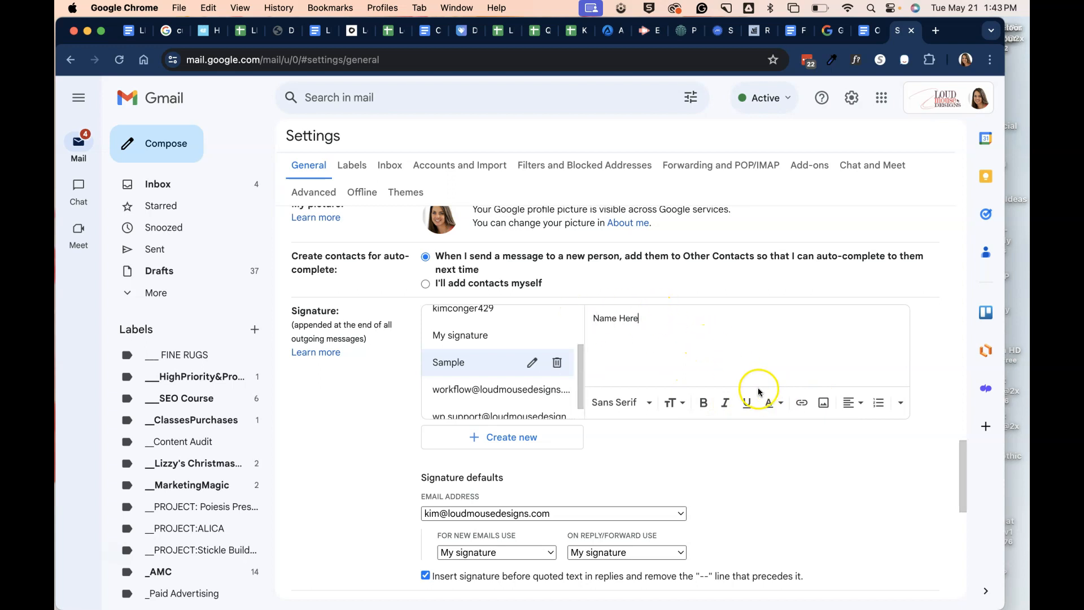
- Search My Drive images for "orthoyeslogo" and insert an OrthoYes-logo PNG below the name in the signature
left_click(823, 402)
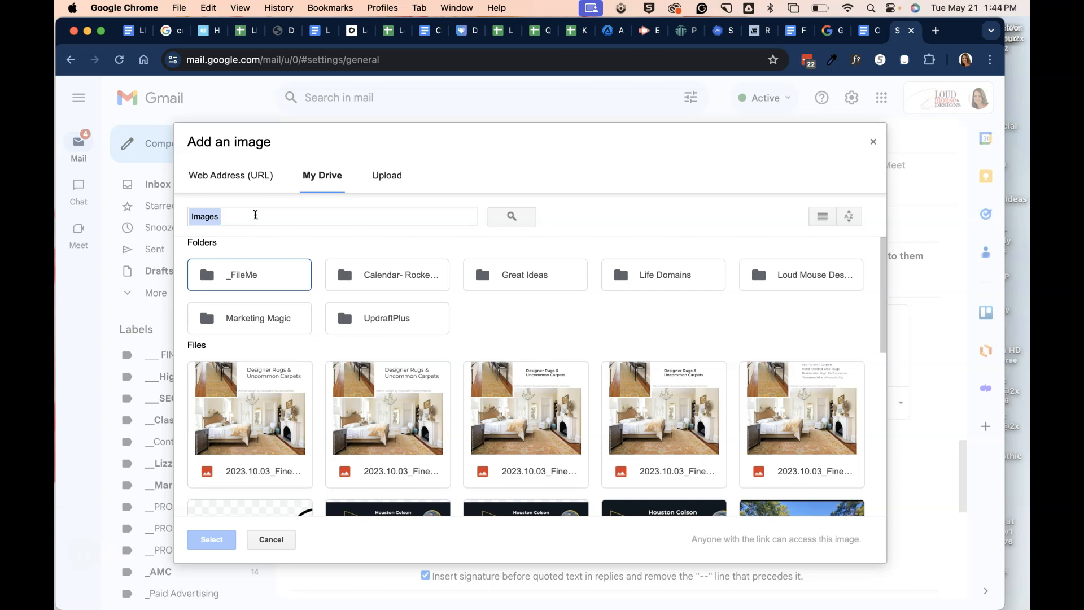
left_click(243, 216)
type("ortho")
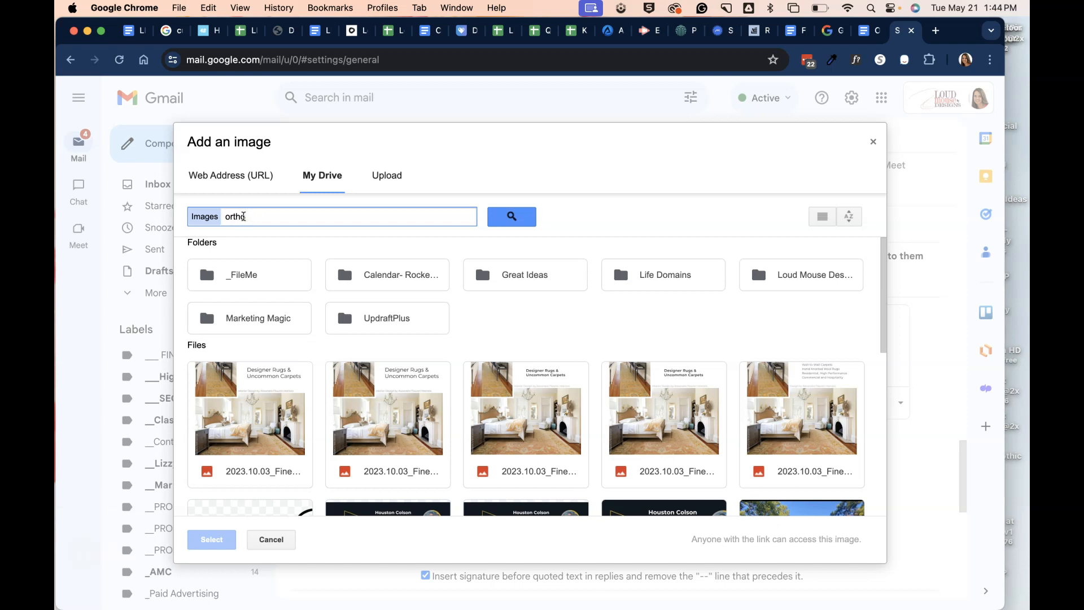
type("yeslogo")
key("Return")
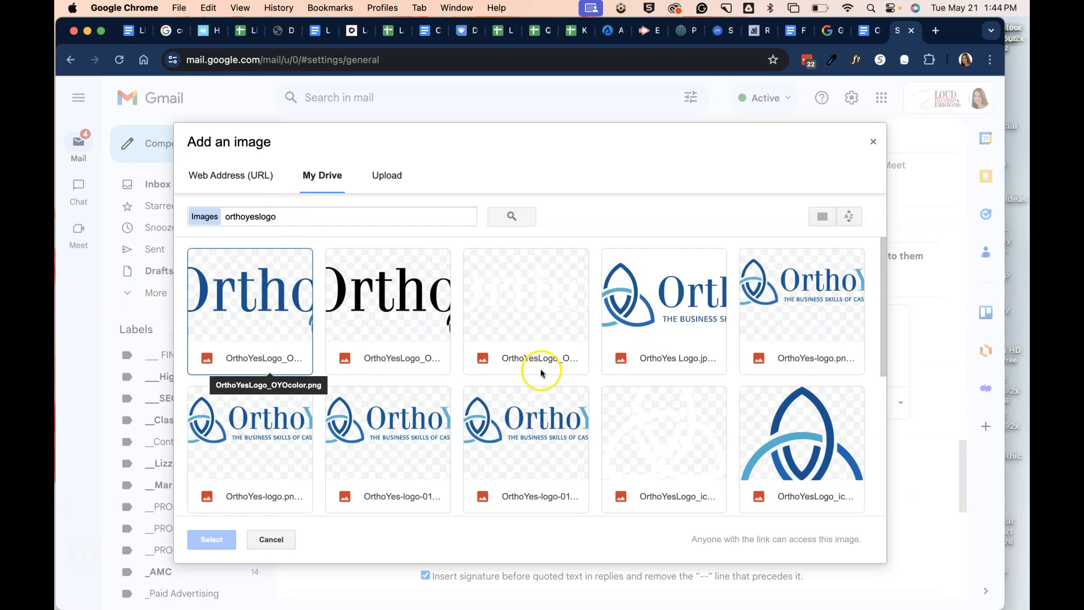
left_click(252, 429)
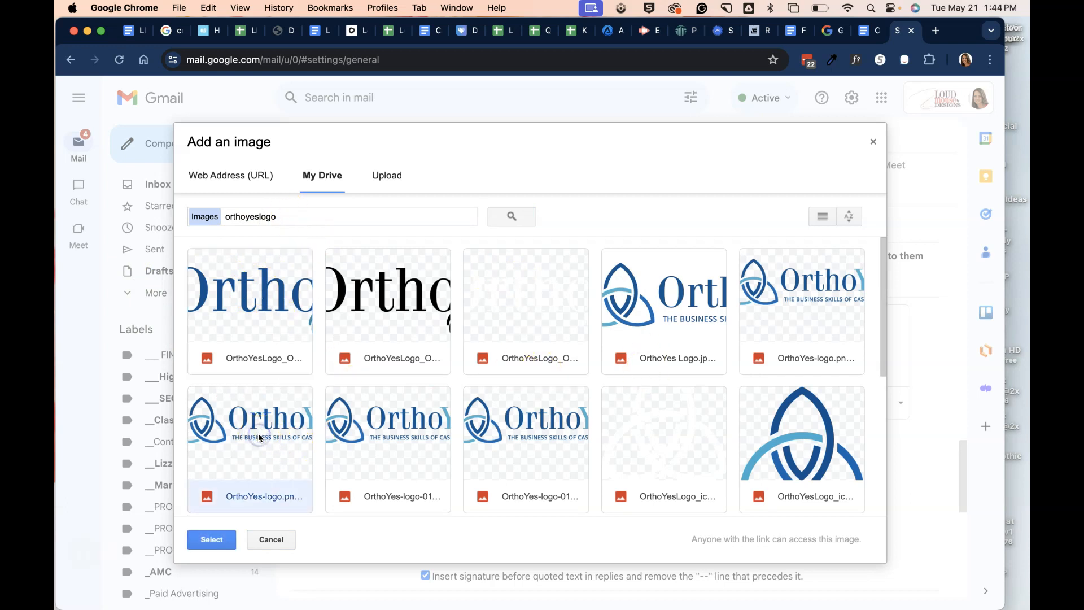
left_click(204, 540)
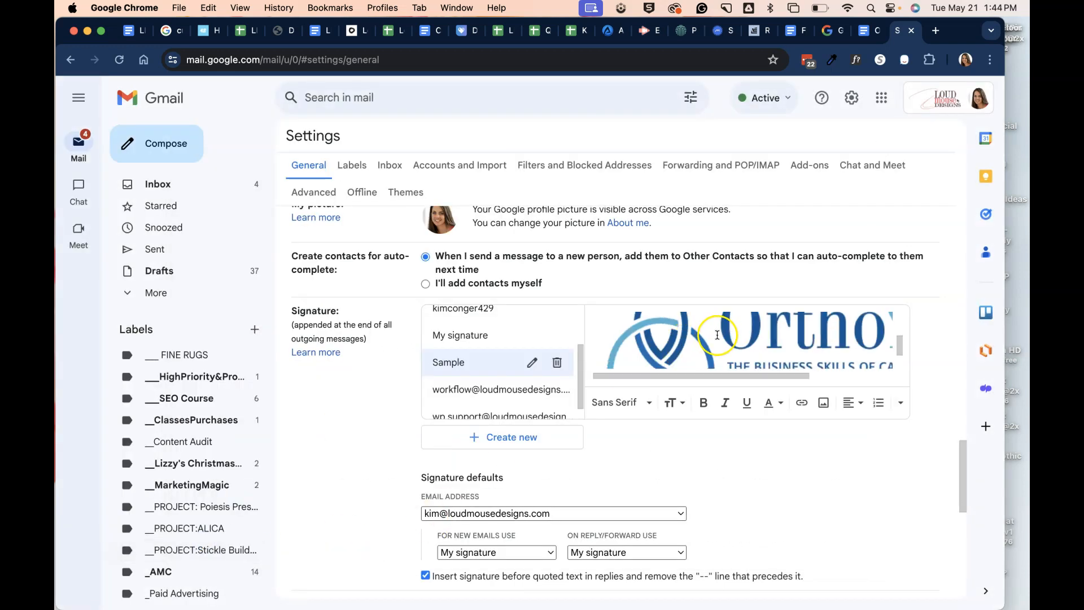
- Try the preset sizes on the inserted OrthoYES logo and set it to Medium
left_click(717, 335)
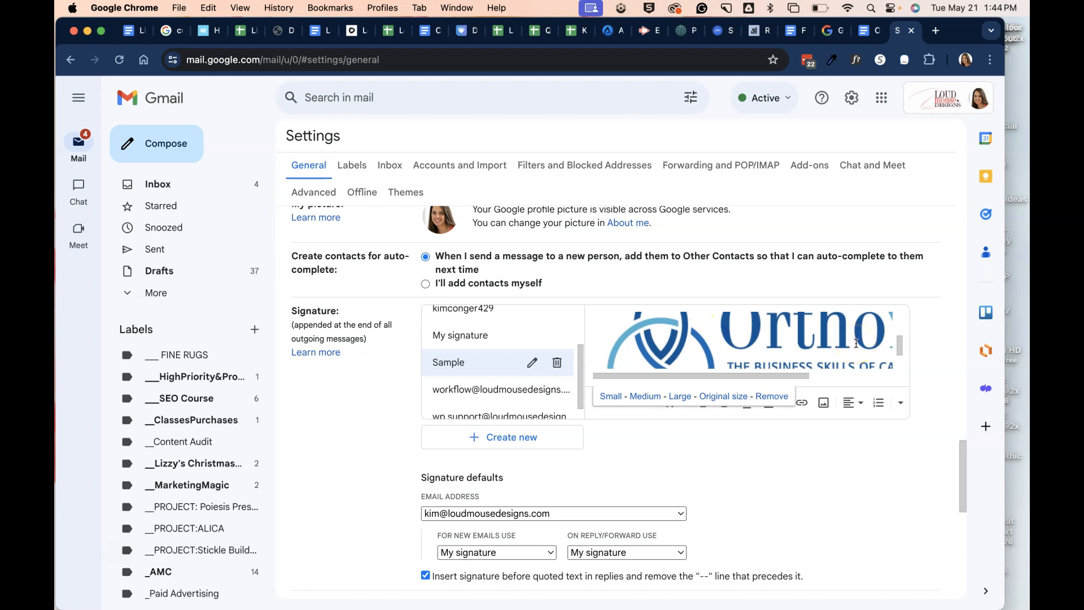
left_click(643, 389)
left_click(642, 396)
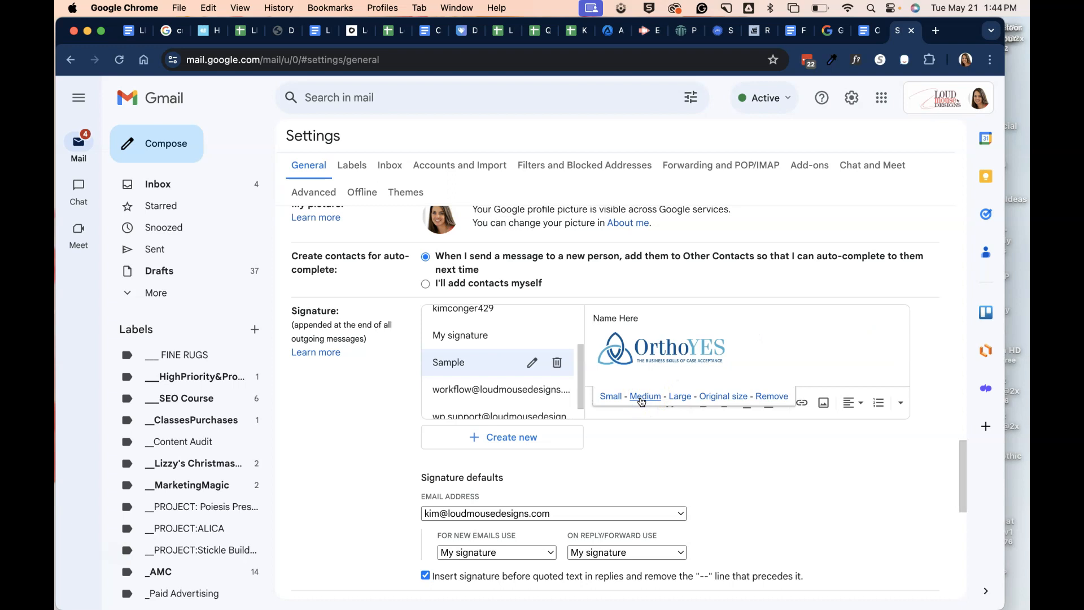
left_click(608, 395)
left_click(683, 397)
left_click(645, 397)
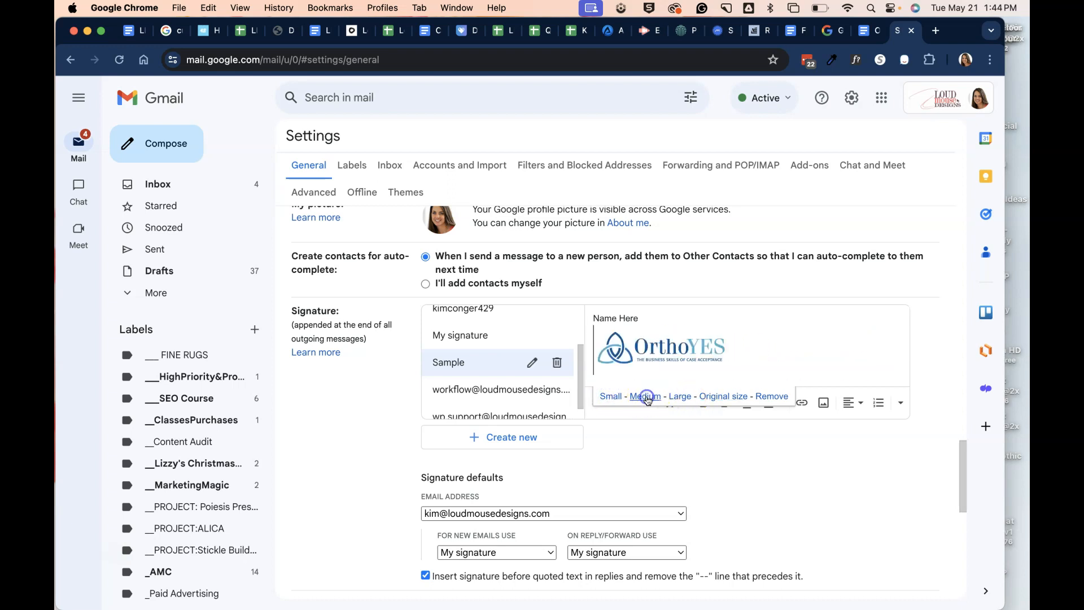
left_click(798, 358)
- Check the signature defaults, and examine the send-as addresses and other mail accounts in the Accounts and Import settings
scroll(799, 357, "down", 2)
scroll(799, 357, "down", 5)
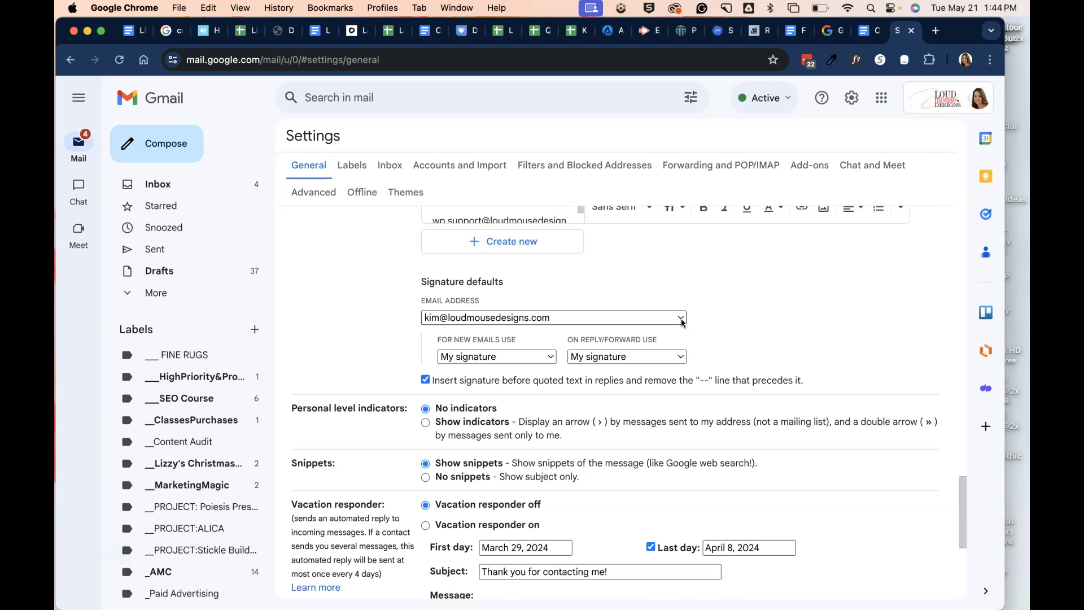
scroll(682, 323, "up", 15)
left_click(432, 165)
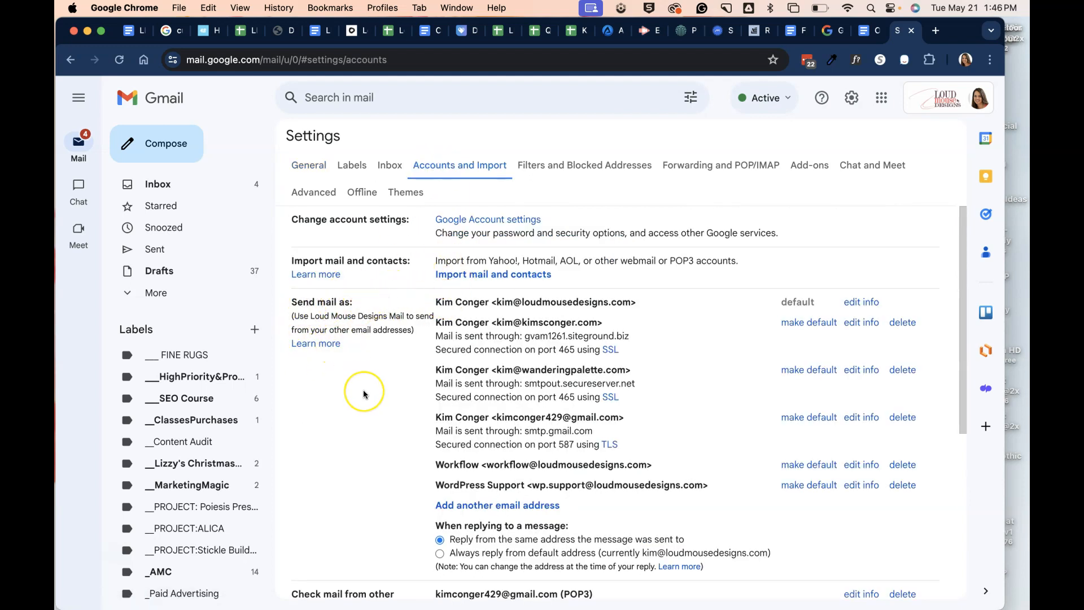
scroll(363, 390, "down", 3)
scroll(408, 481, "down", 2)
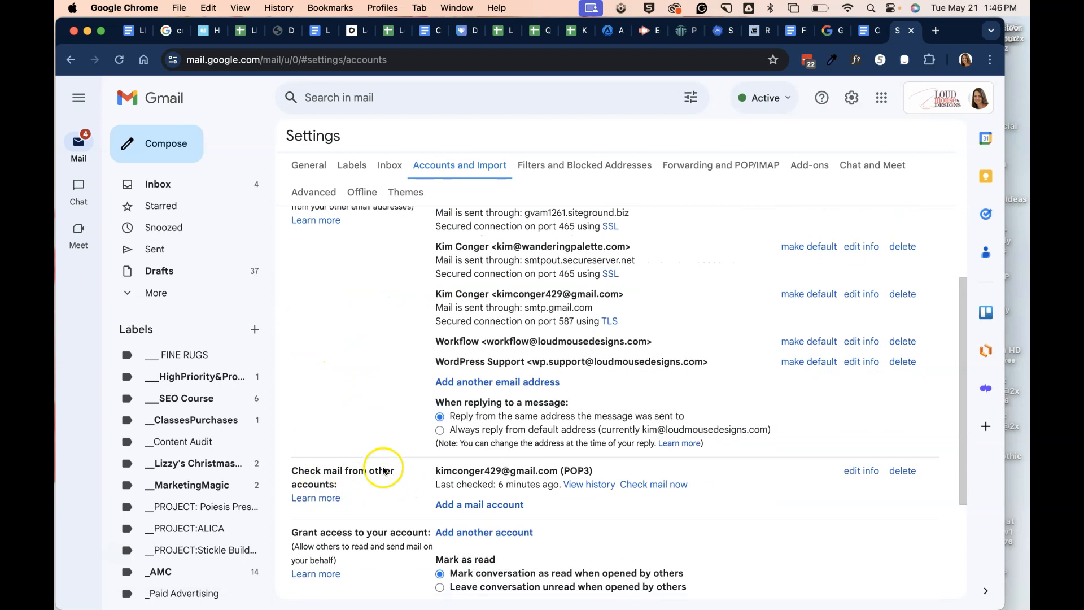
scroll(397, 382, "up", 4)
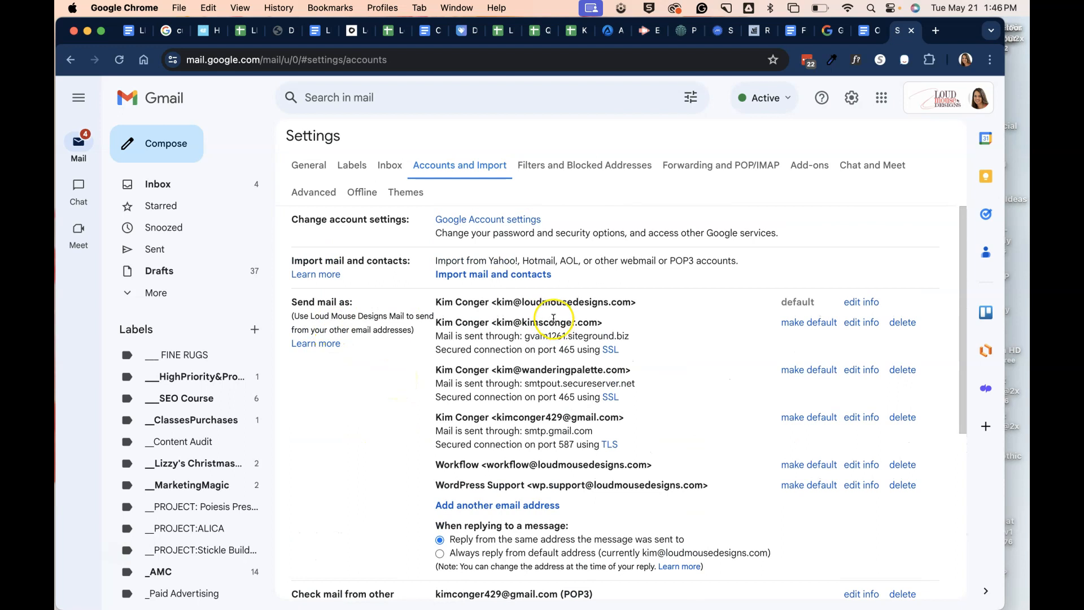
scroll(473, 350, "down", 1)
scroll(473, 349, "down", 1)
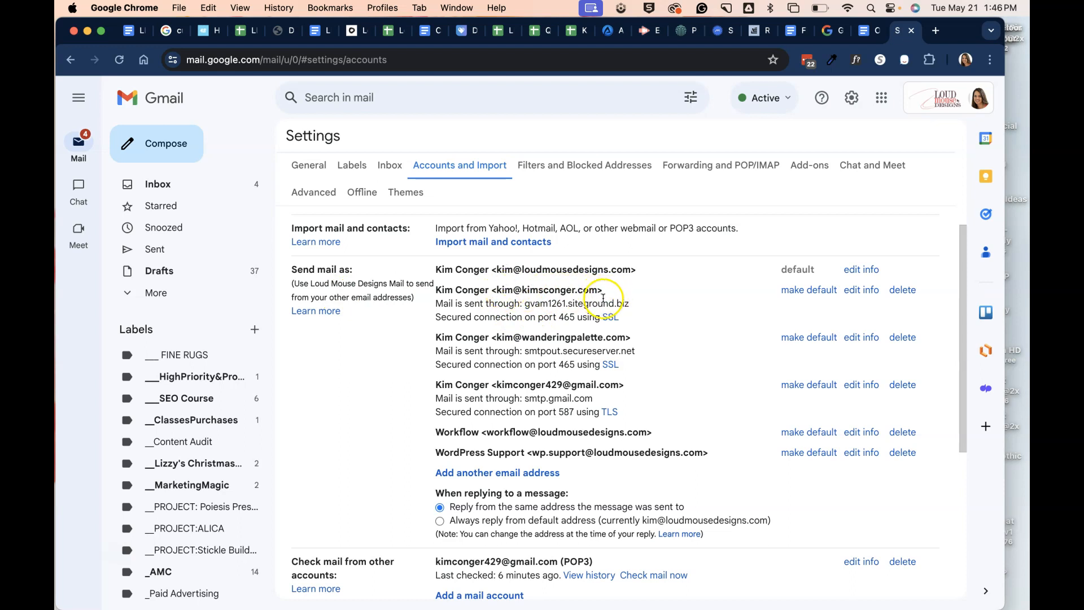
scroll(607, 315, "down", 1)
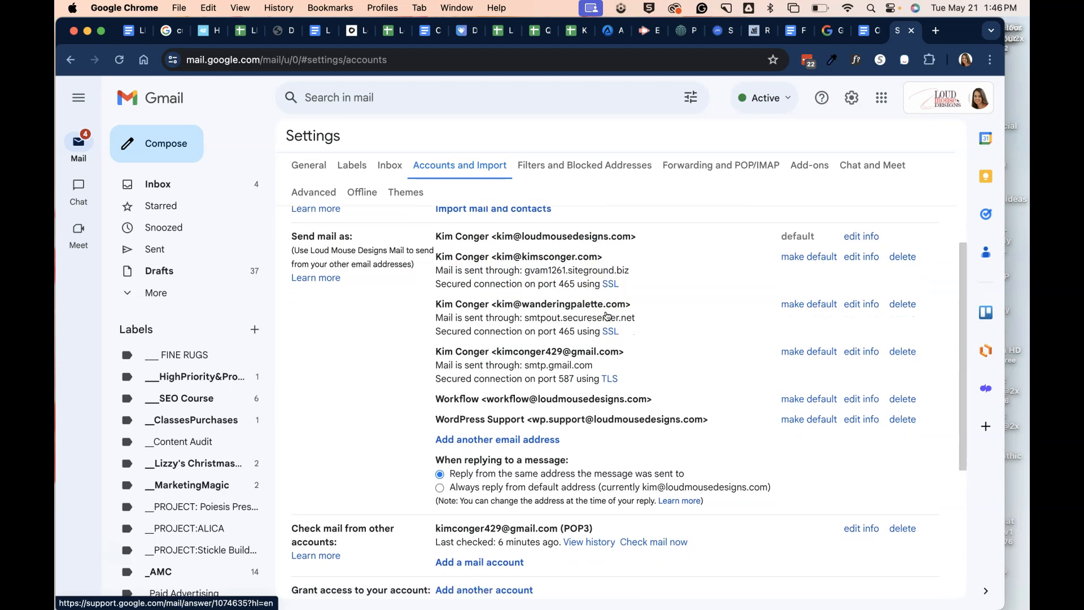
scroll(607, 315, "down", 5)
scroll(531, 319, "up", 7)
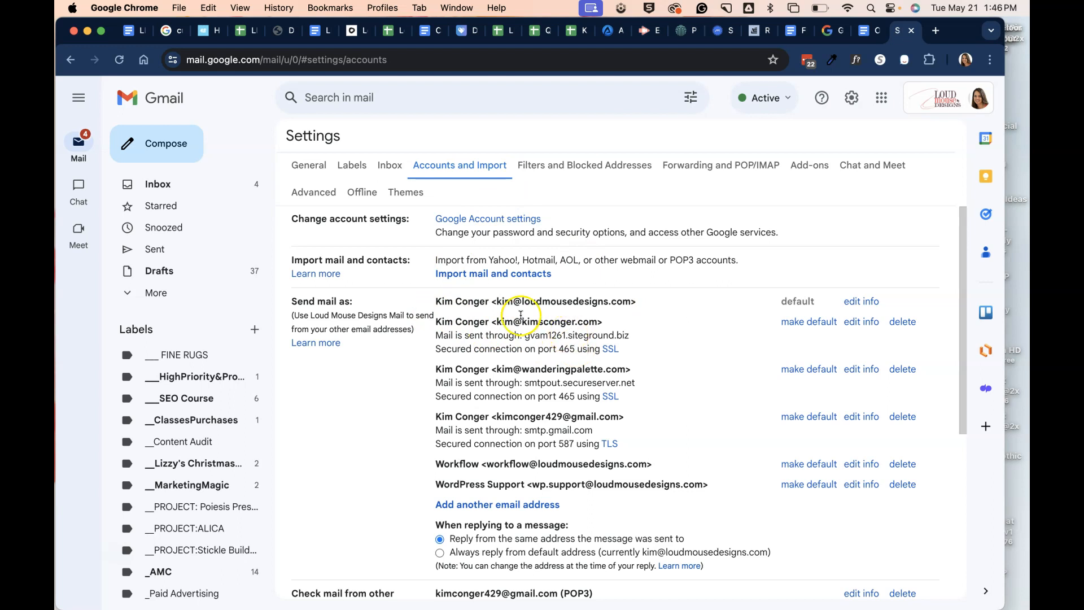
- Return to the General settings and view which email addresses can be given a default signature
left_click(299, 167)
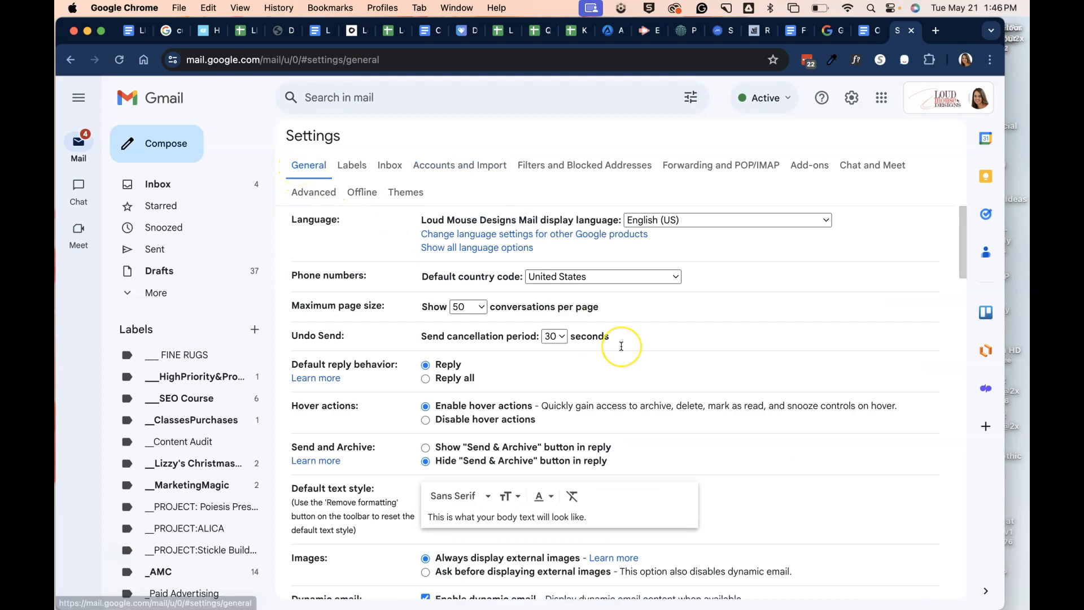
scroll(620, 346, "down", 10)
scroll(621, 346, "down", 10)
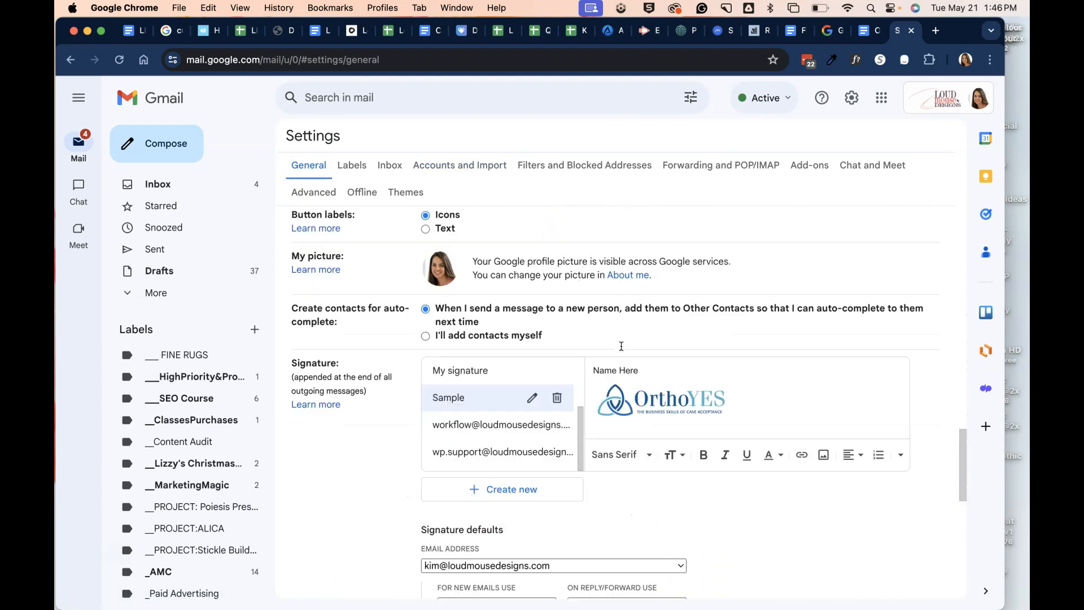
scroll(621, 345, "down", 1)
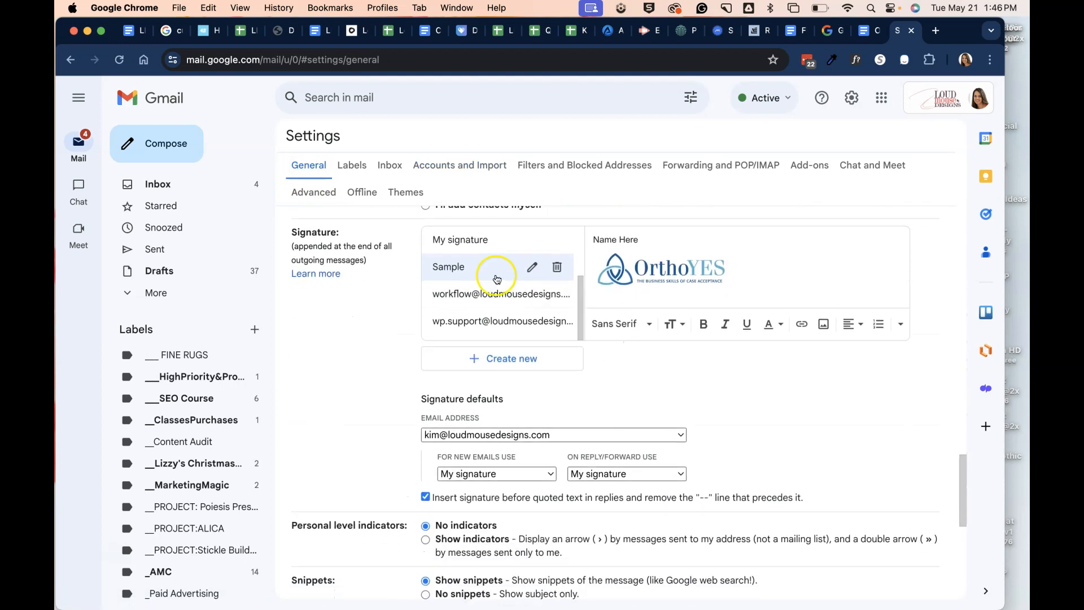
scroll(508, 402, "down", 2)
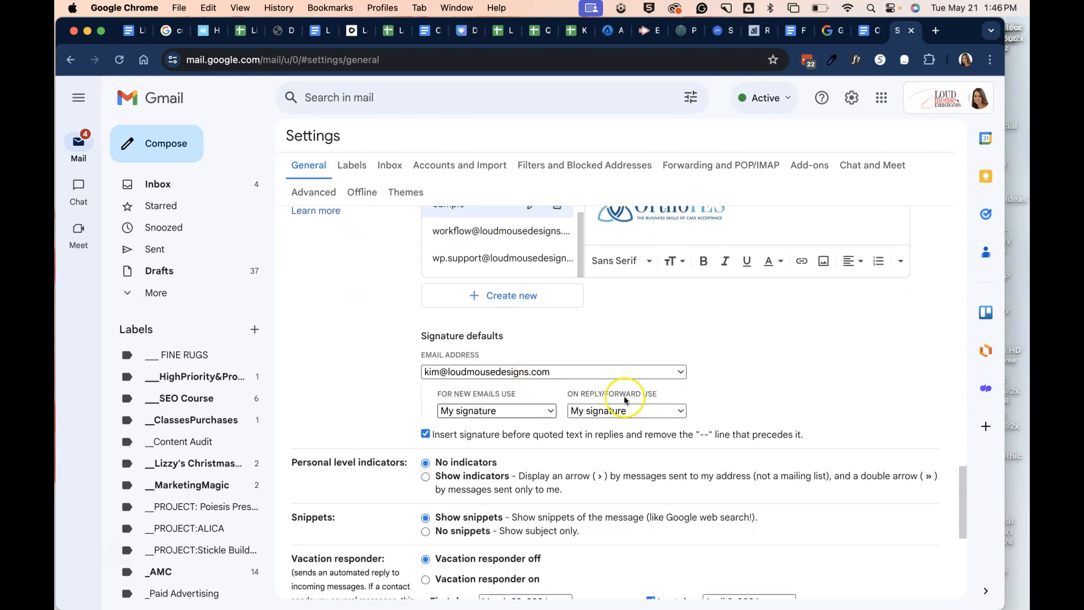
left_click(679, 373)
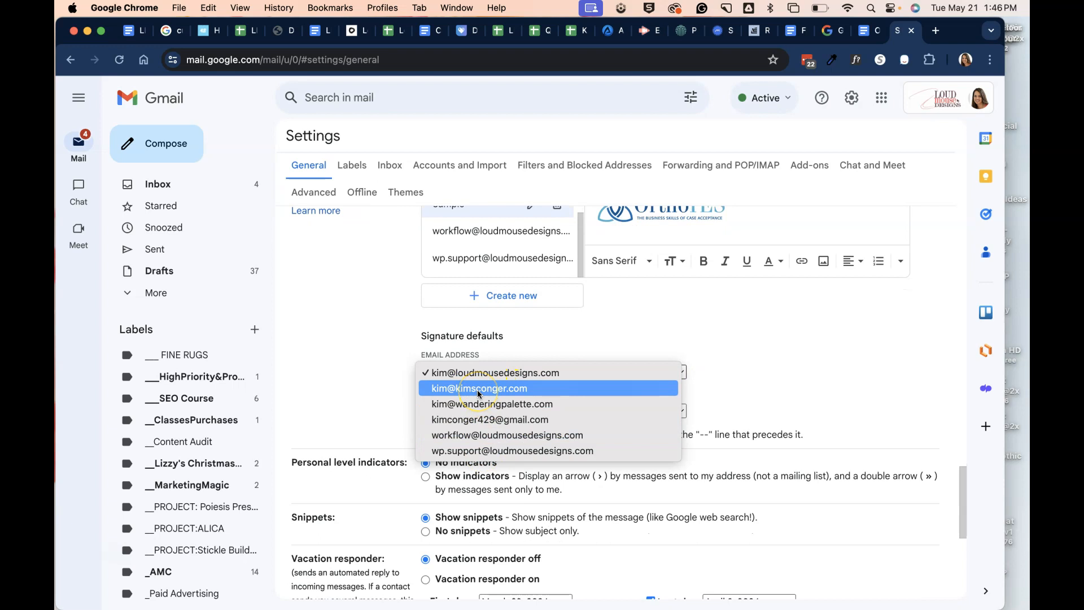
left_click(692, 292)
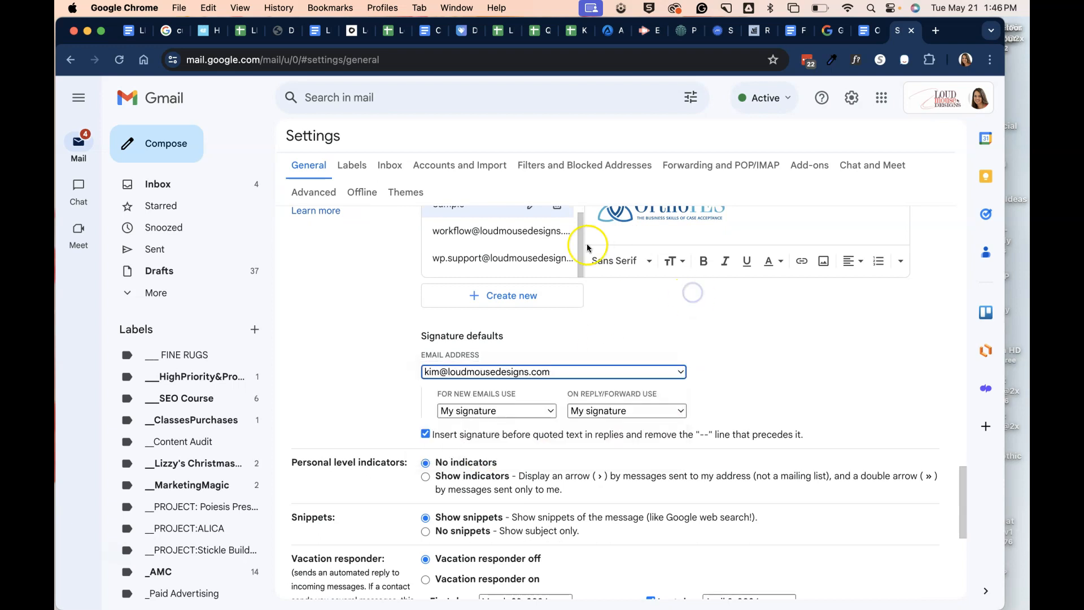
- Go to the end of the General settings and cancel the pending changes without saving
scroll(737, 283, "down", 3)
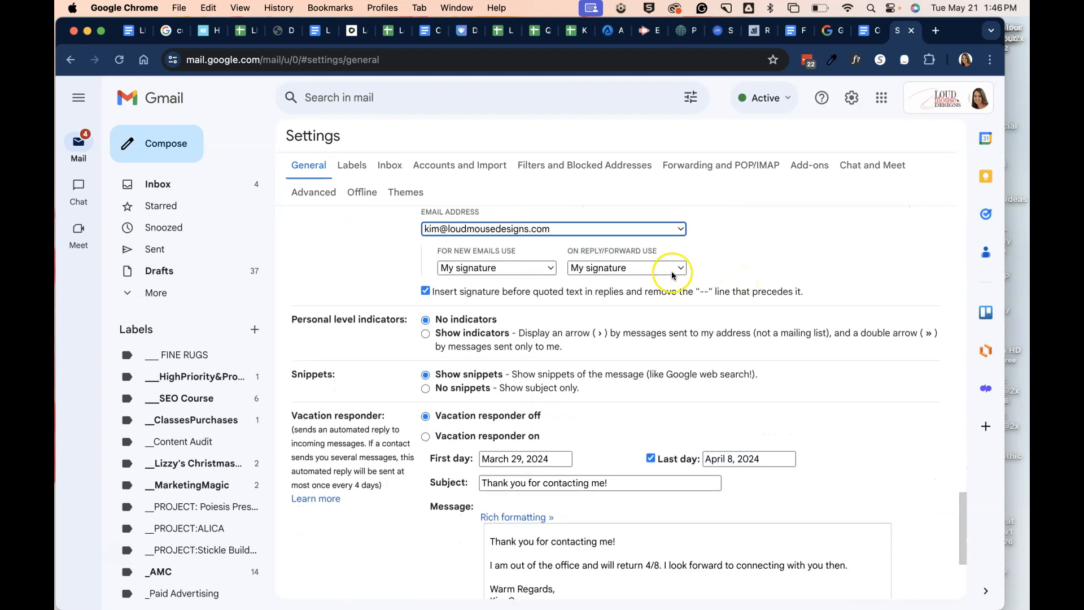
scroll(597, 285, "up", 2)
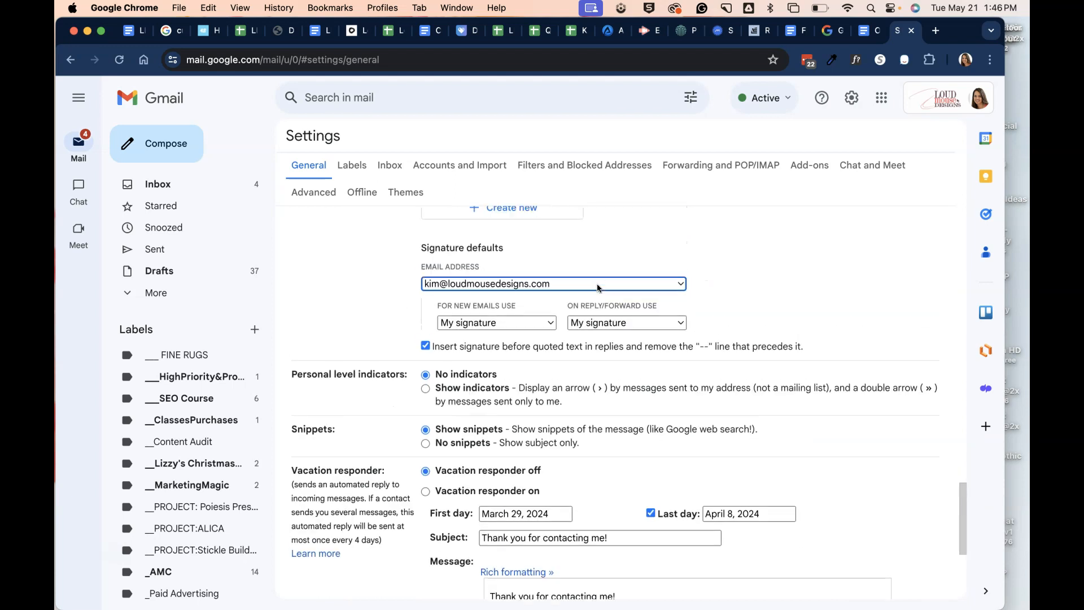
scroll(664, 305, "down", 5)
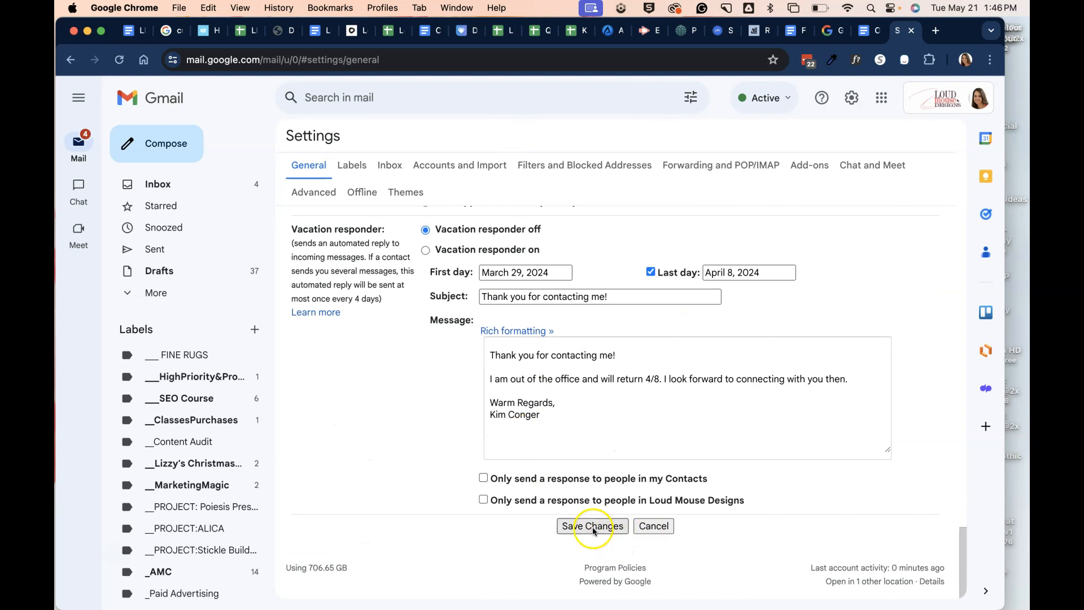
left_click(649, 526)
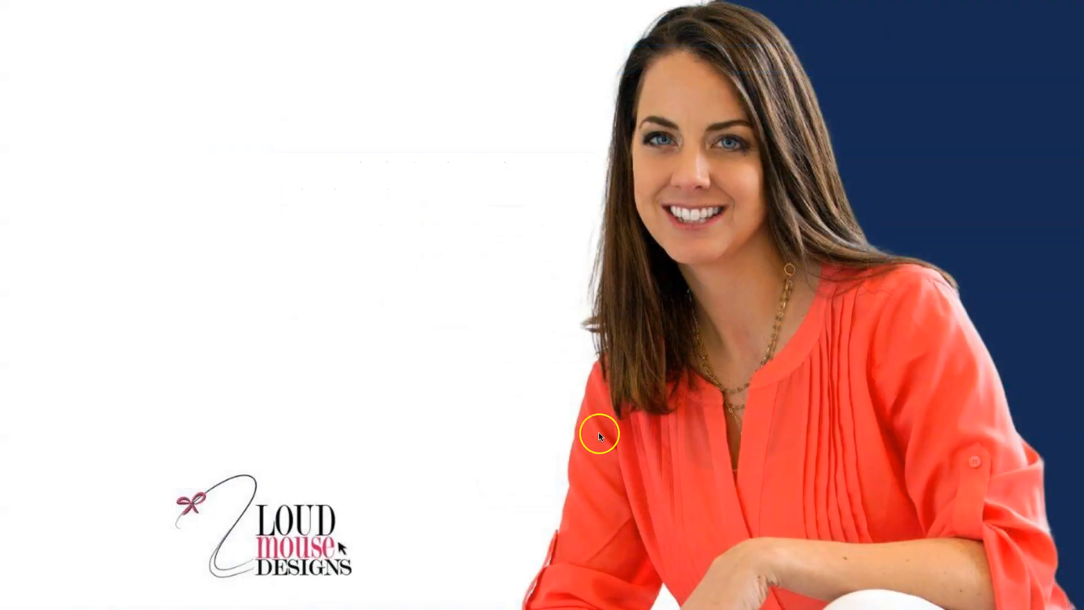